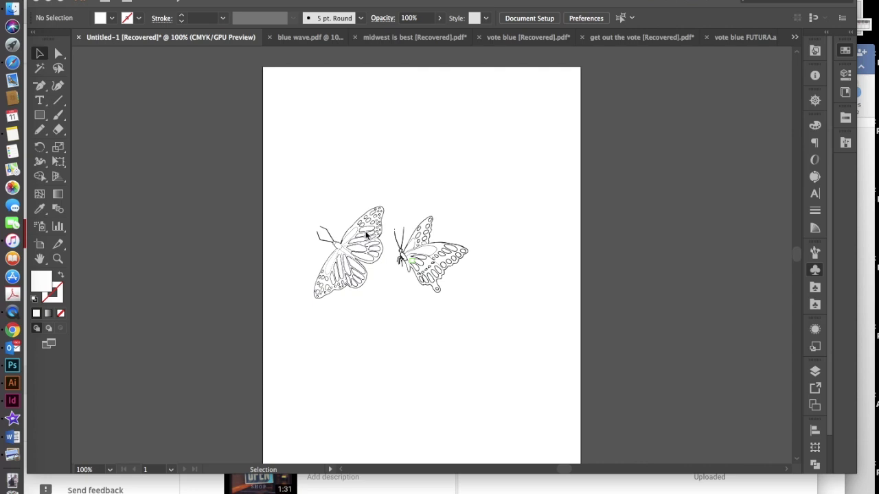
Step: Group all parts of the left butterfly, and group all parts of the right butterfly separately
{"action": "left_click", "coordinate": [371, 231]}
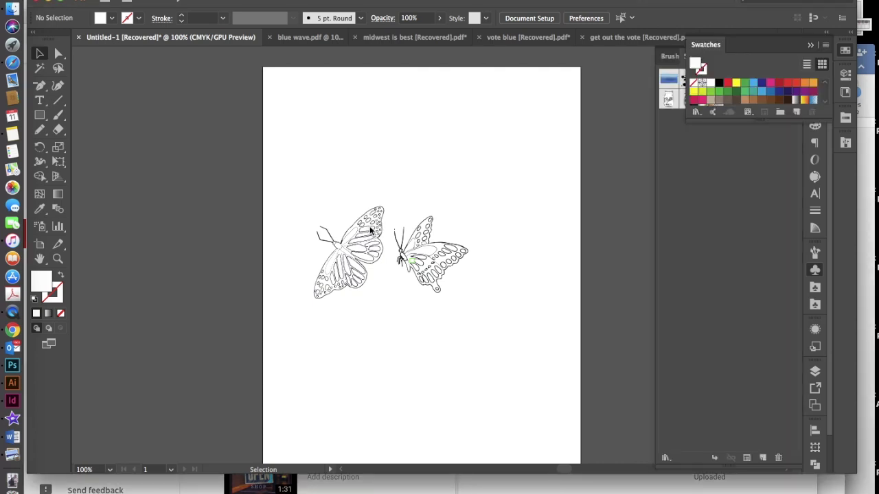
{"action": "left_click", "coordinate": [370, 231]}
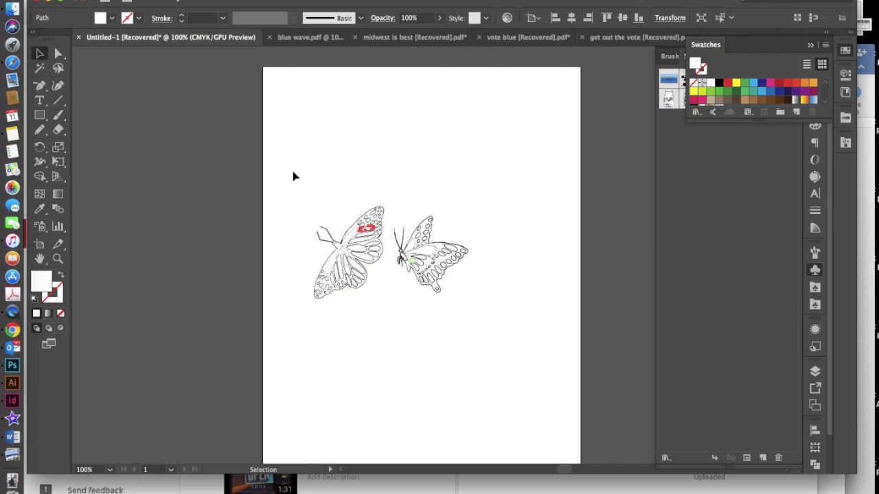
{"action": "left_click_drag", "start_coordinate": [292, 172], "coordinate": [389, 318]}
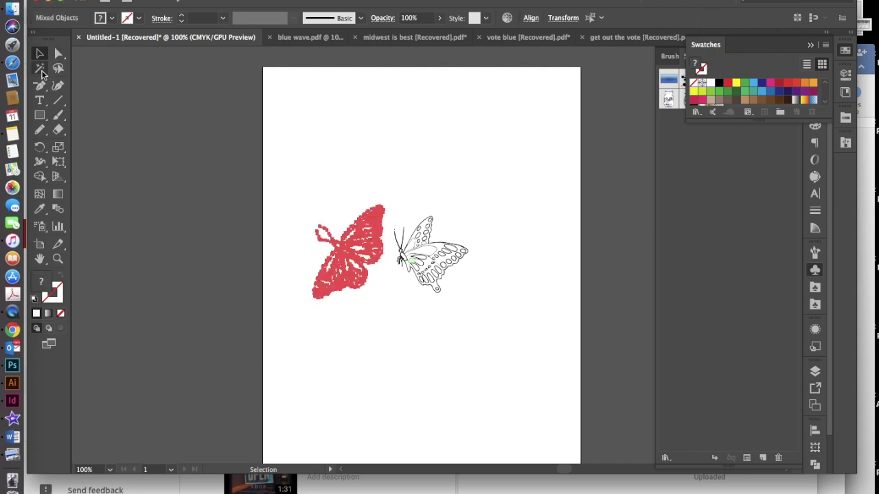
{"action": "left_click", "coordinate": [40, 55]}
{"action": "key", "text": "super+g"}
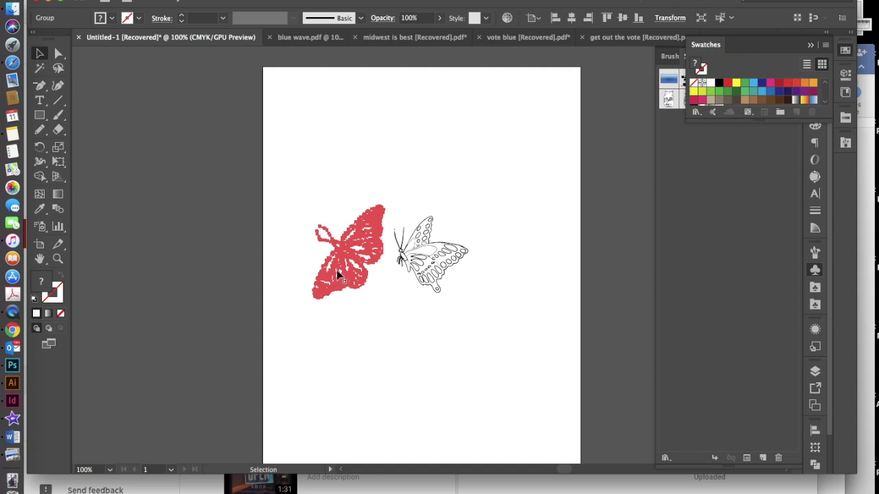
{"action": "left_click_drag", "start_coordinate": [391, 186], "coordinate": [484, 310]}
{"action": "key", "text": "super+g"}
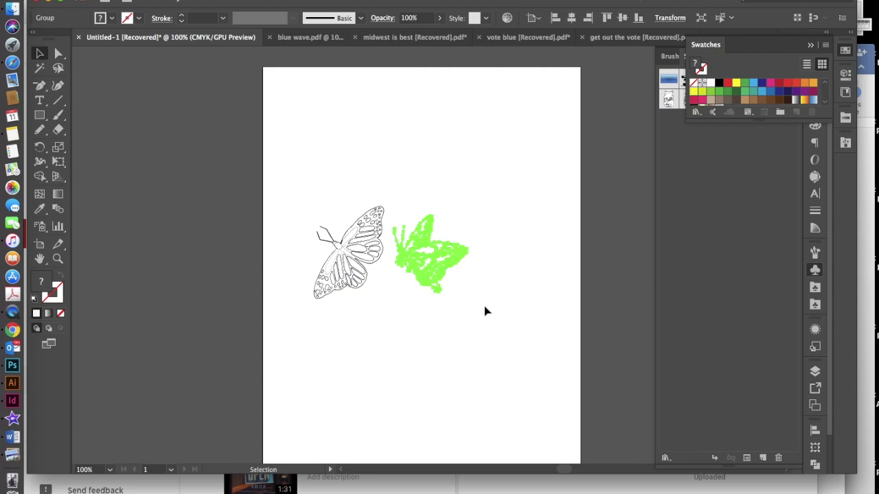
{"action": "left_click", "coordinate": [484, 308]}
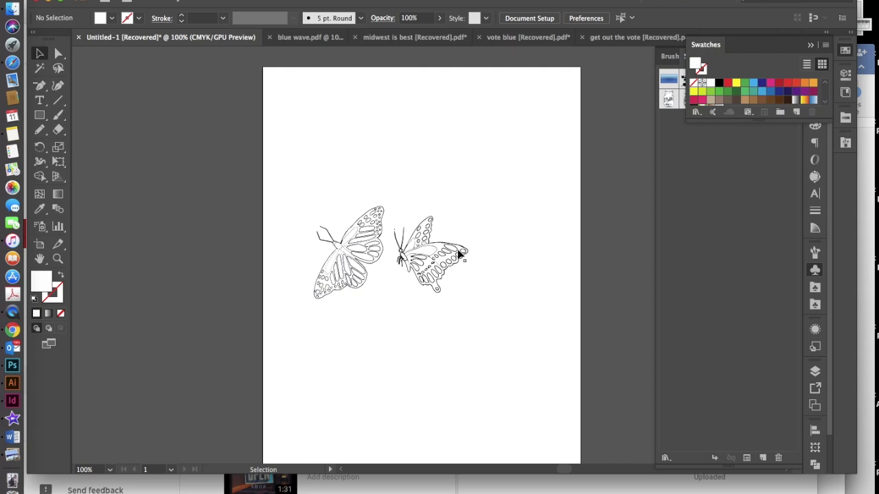
Step: Make a new pattern from the two grouped butterflies
{"action": "left_click", "coordinate": [41, 53]}
{"action": "mouse_move", "coordinate": [283, 171]}
{"action": "left_mouse_down"}
{"action": "mouse_move", "coordinate": [482, 304]}
{"action": "mouse_move", "coordinate": [503, 334]}
{"action": "left_mouse_up"}
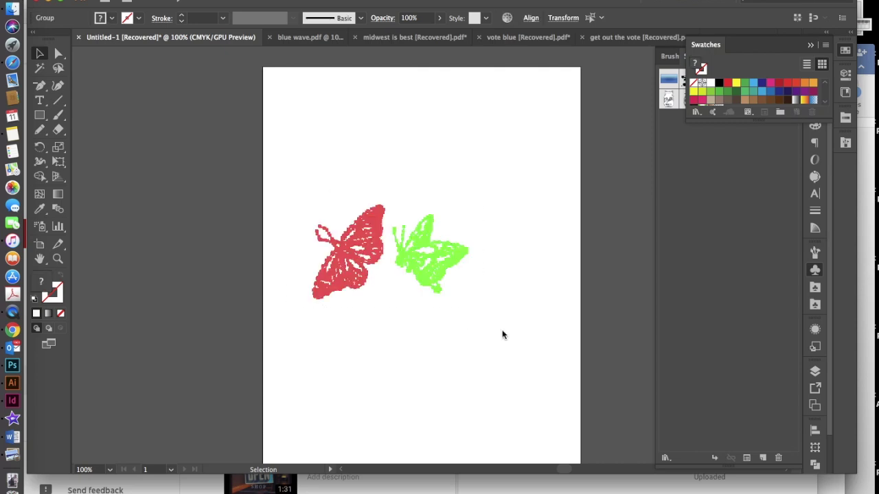
{"action": "left_click", "coordinate": [163, 0]}
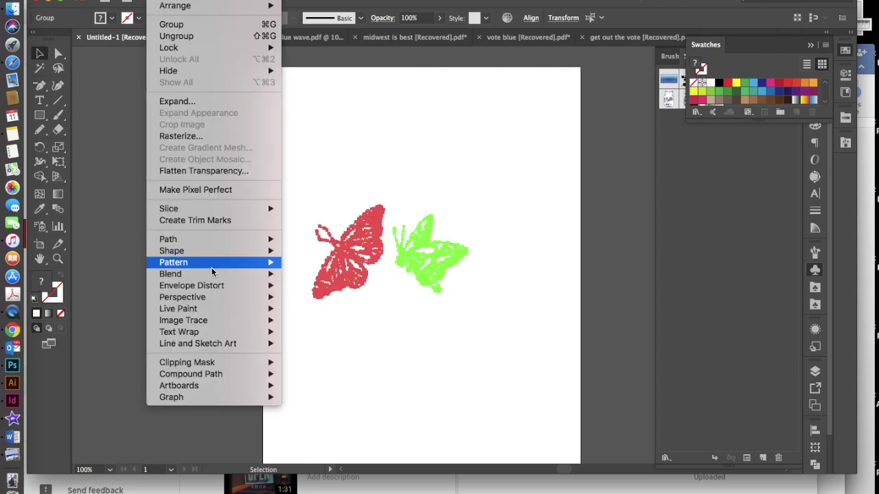
{"action": "mouse_move", "coordinate": [215, 263]}
{"action": "left_click", "coordinate": [318, 267]}
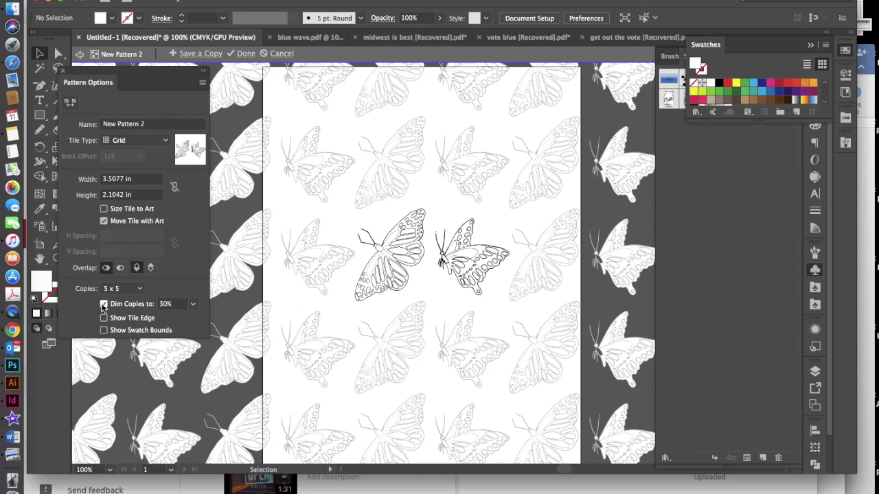
Step: Try dimming the pattern copies to 50%, and set the dimming back to 30%
{"action": "left_click", "coordinate": [195, 305]}
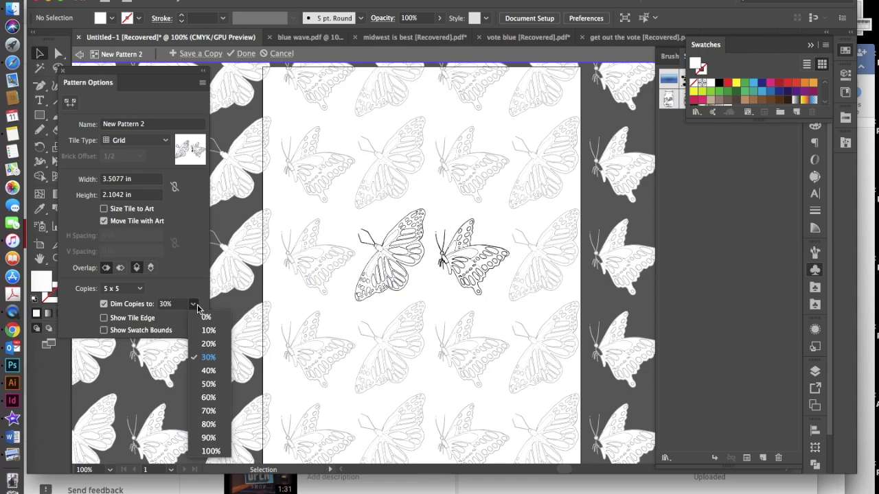
{"action": "left_click", "coordinate": [206, 386]}
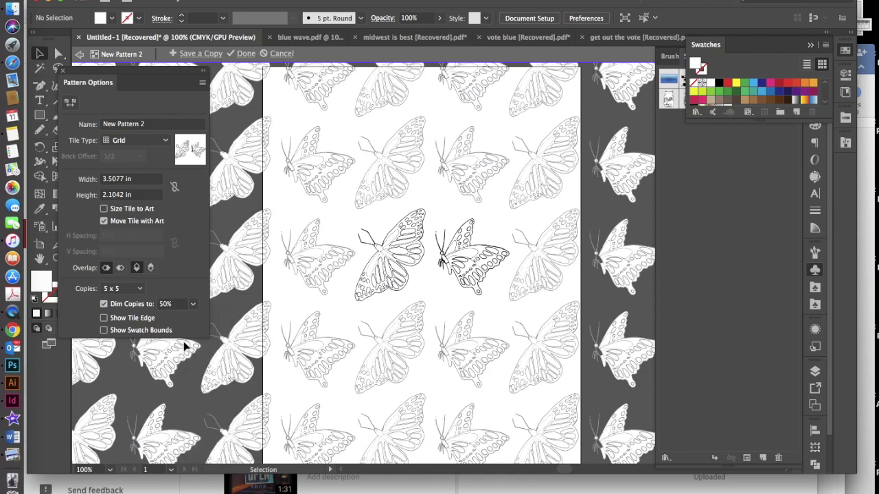
{"action": "left_click", "coordinate": [195, 305]}
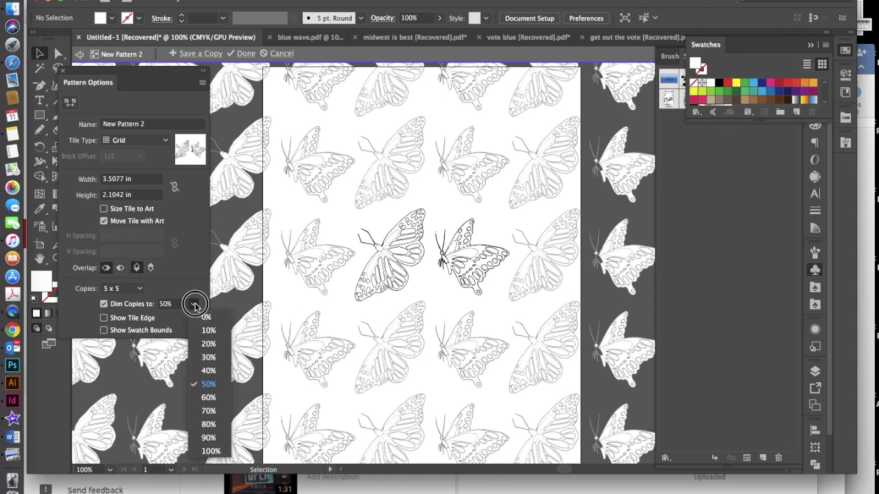
{"action": "left_click", "coordinate": [208, 357]}
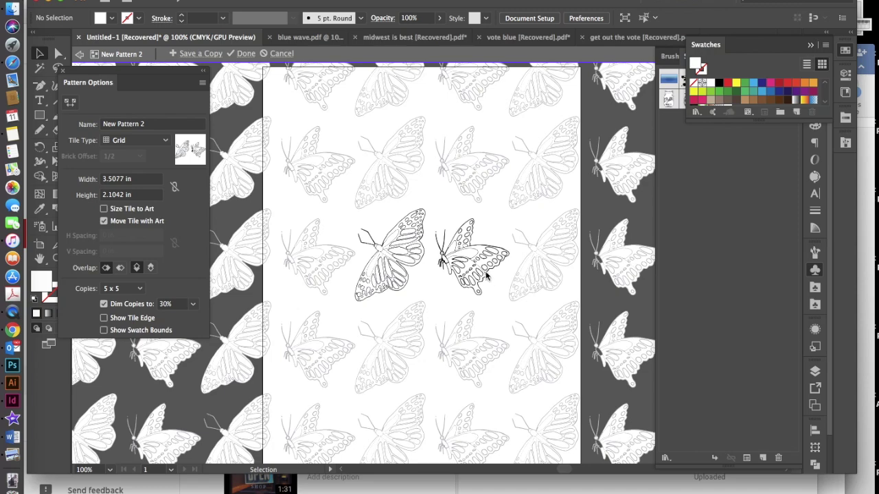
Step: Set the pattern preview to 9 x 9 copies and the tile type to Brick by Row
{"action": "key", "text": "super+minus"}
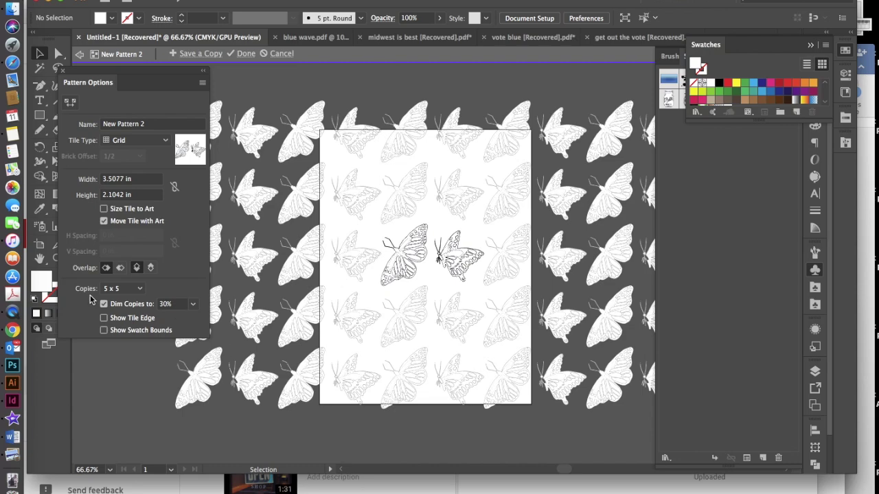
{"action": "left_click", "coordinate": [139, 291]}
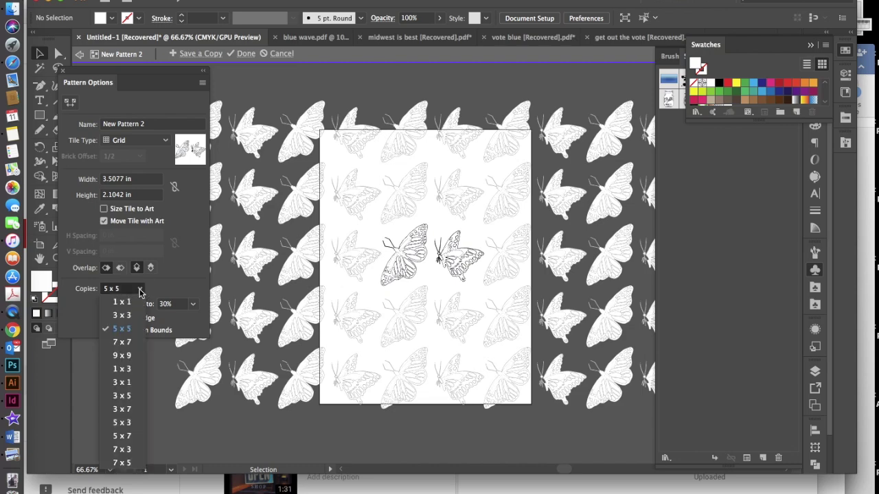
{"action": "left_click", "coordinate": [122, 356]}
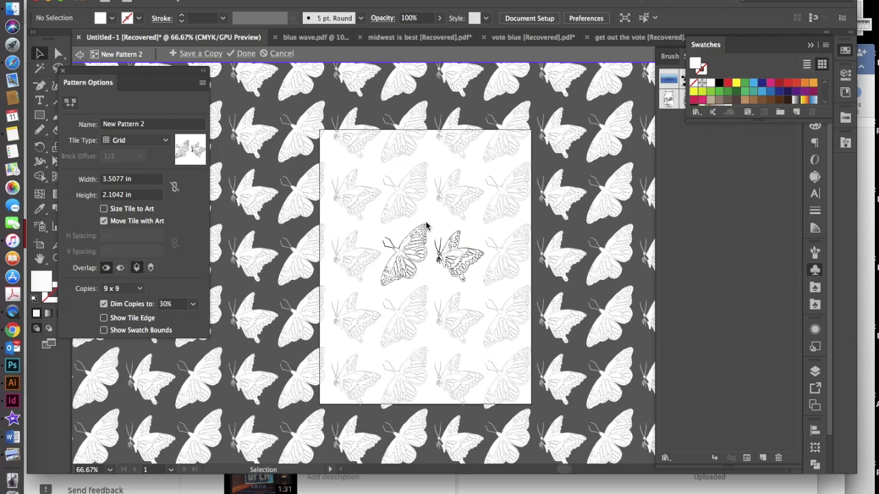
{"action": "left_click", "coordinate": [165, 142]}
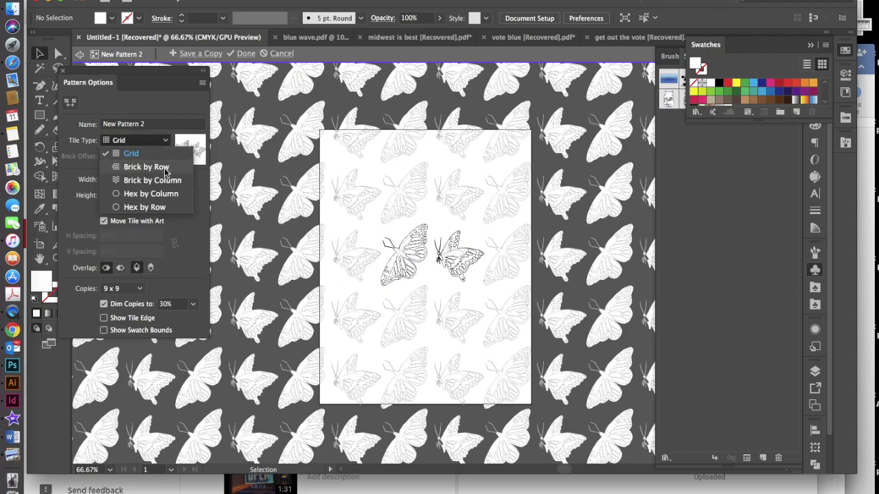
{"action": "left_click", "coordinate": [165, 169]}
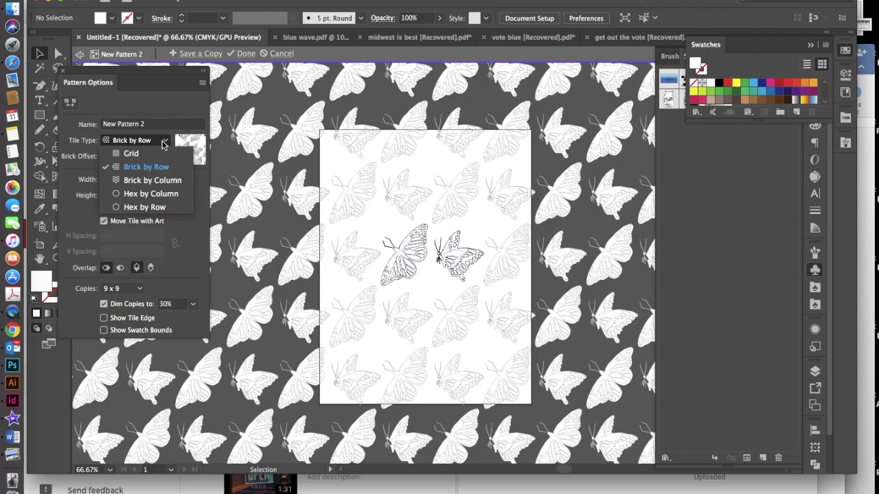
Step: Try the Brick by Column, Hex by Column and Hex by Row tile types, and return to Brick by Row
{"action": "left_click", "coordinate": [153, 180]}
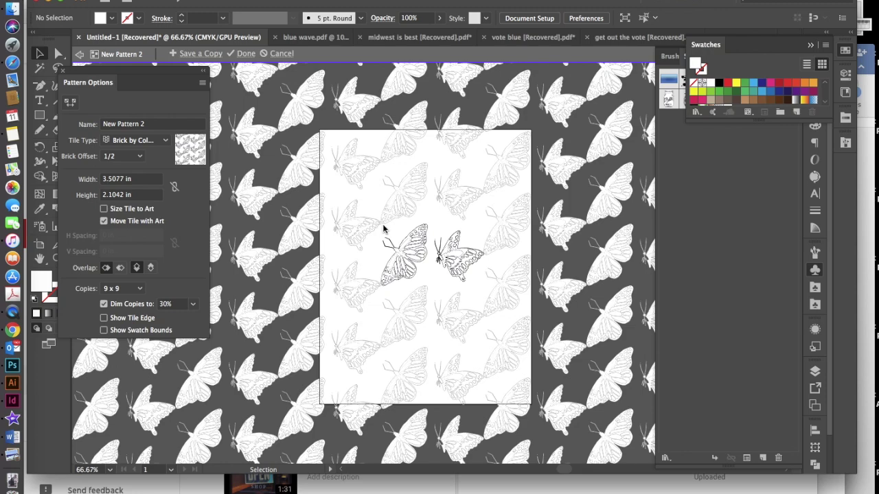
{"action": "left_click", "coordinate": [166, 141]}
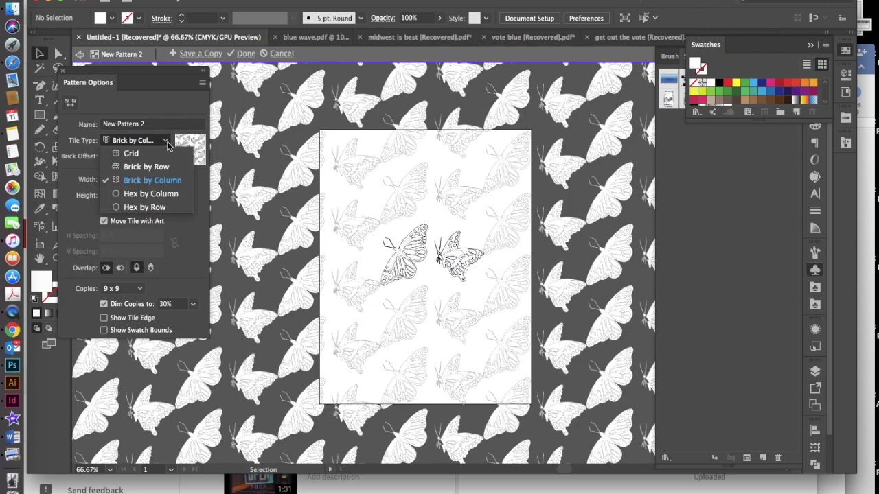
{"action": "left_click", "coordinate": [139, 194]}
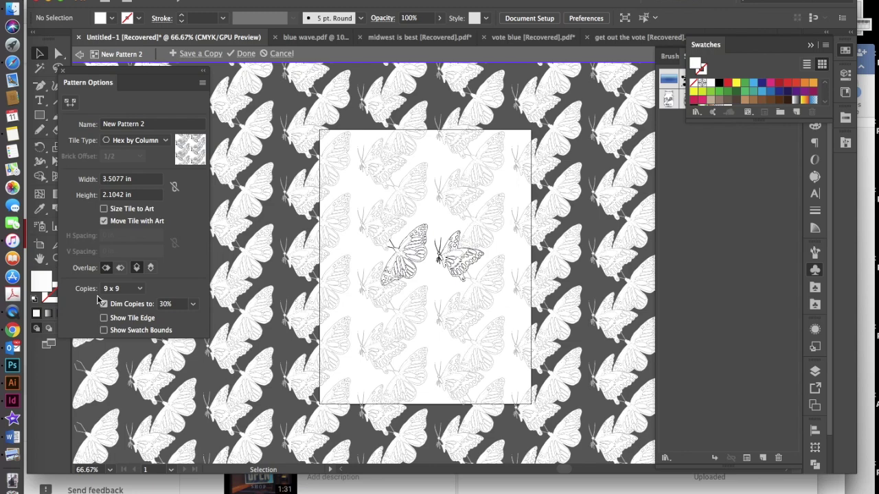
{"action": "left_click", "coordinate": [162, 140]}
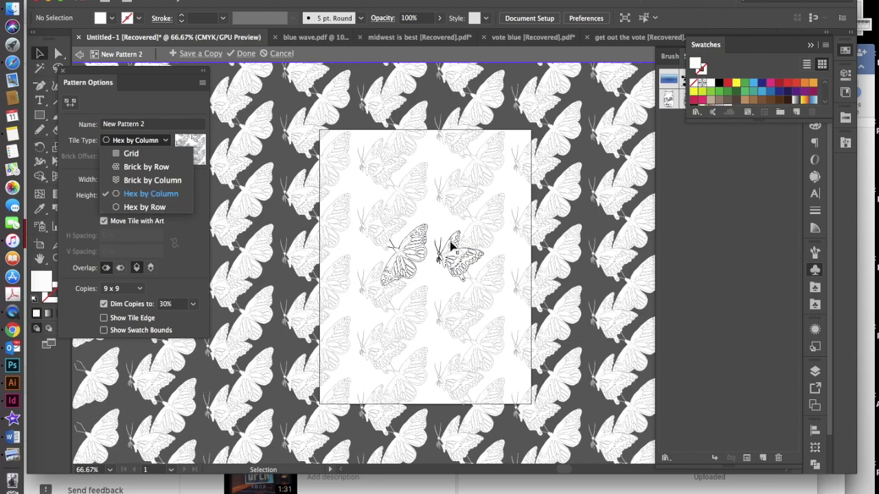
{"action": "left_click", "coordinate": [142, 208]}
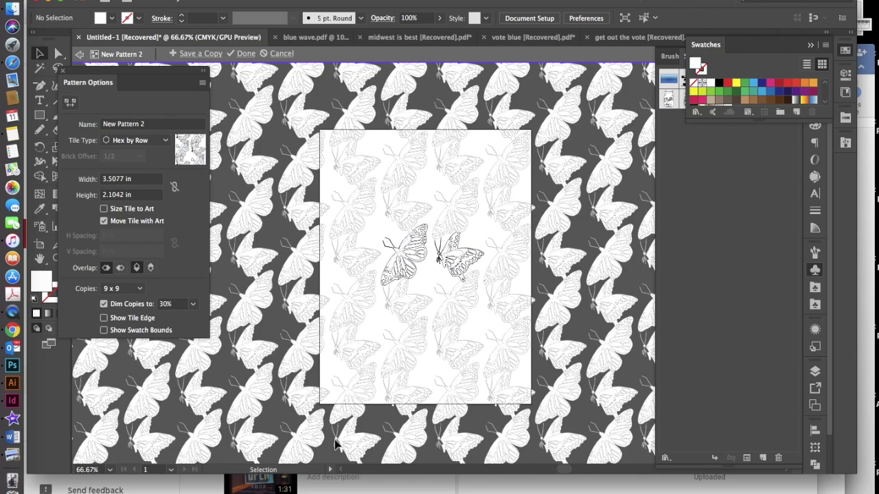
{"action": "left_click", "coordinate": [165, 140]}
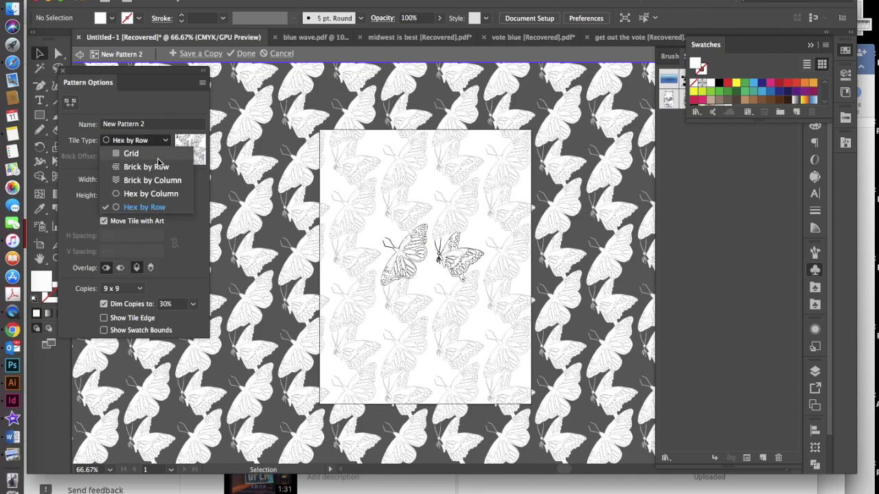
{"action": "left_click", "coordinate": [146, 166]}
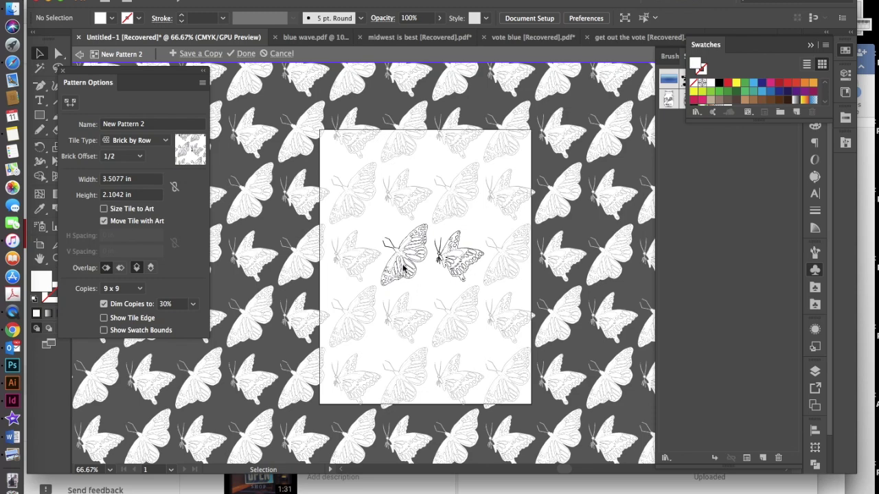
Step: Try different positions for the right butterfly in the tile and leave it beside the left one, slightly higher than it started
{"action": "left_click_drag", "start_coordinate": [453, 262], "coordinate": [455, 235]}
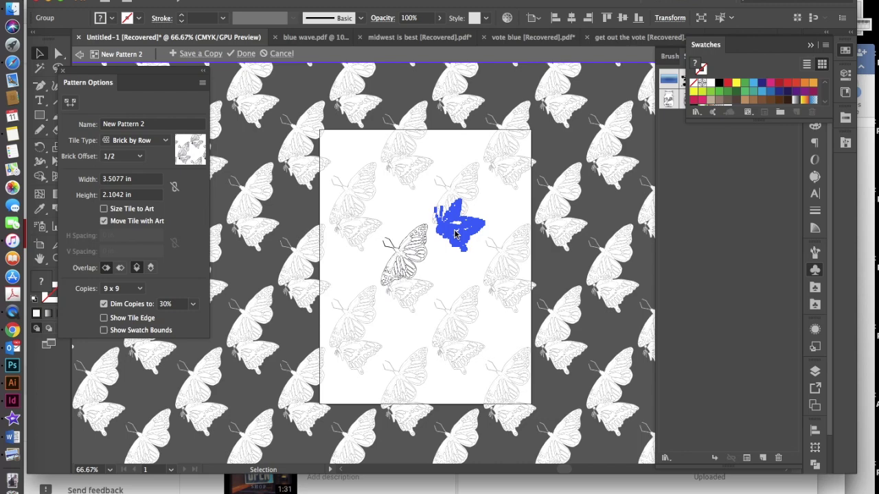
{"action": "left_click_drag", "start_coordinate": [454, 234], "coordinate": [451, 262]}
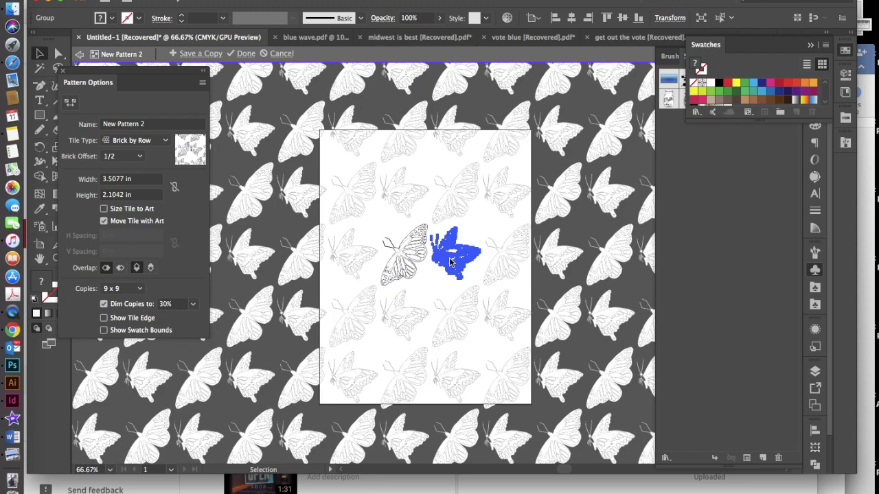
{"action": "left_click_drag", "start_coordinate": [455, 261], "coordinate": [455, 261]}
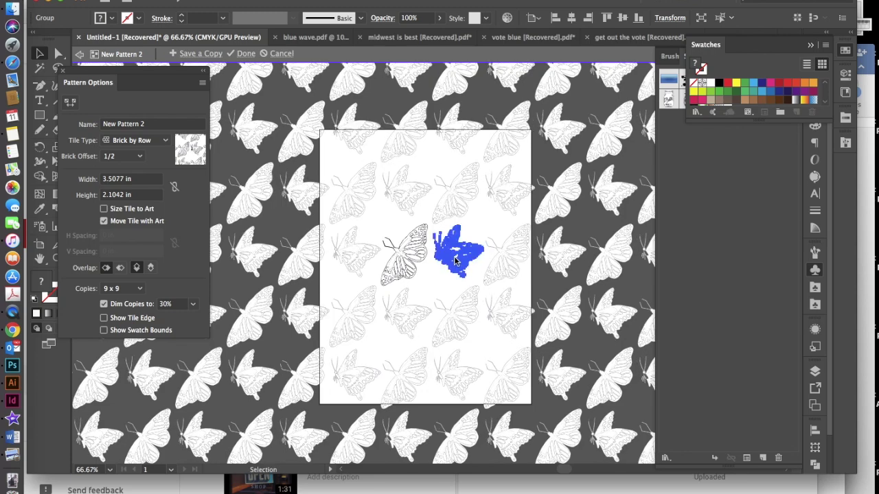
{"action": "left_click", "coordinate": [483, 228]}
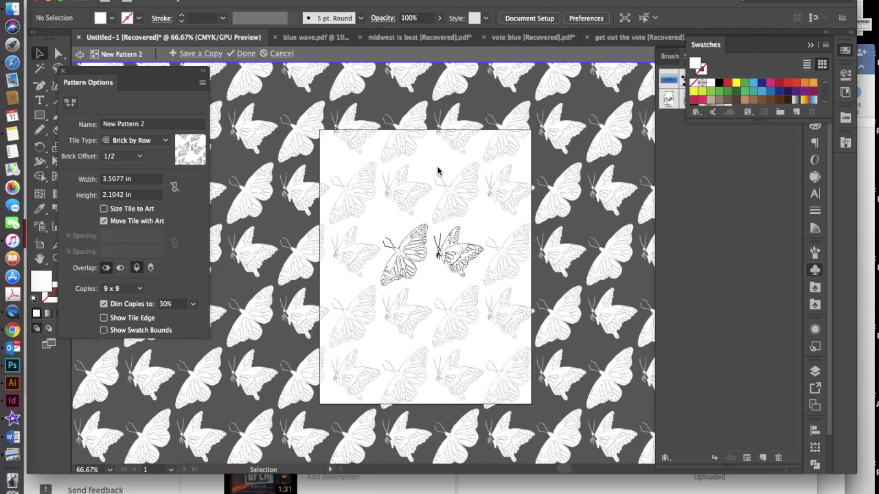
Step: Save a copy of the pattern to the swatches under the name "butterflies"
{"action": "left_click", "coordinate": [194, 53]}
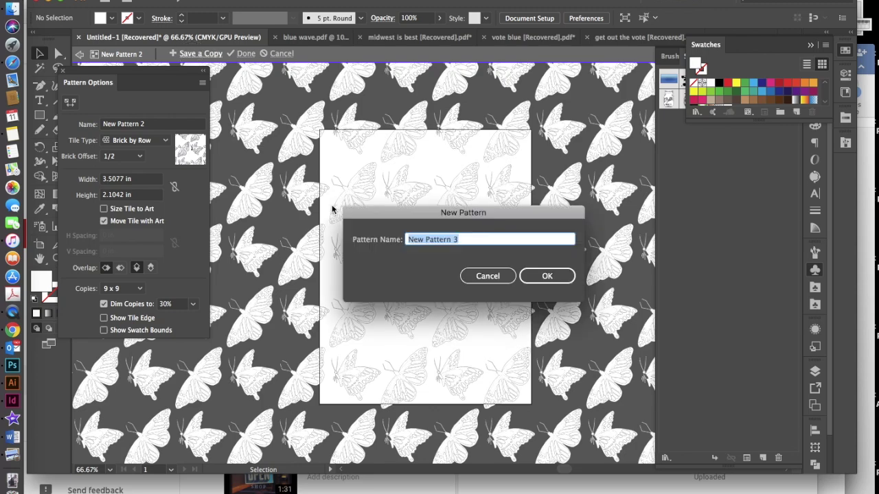
{"action": "type", "text": "butter"}
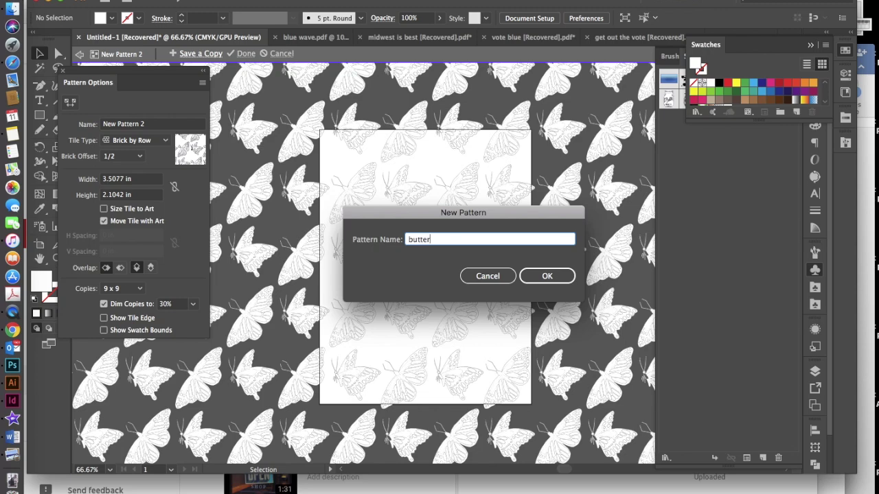
{"action": "type", "text": "flies"}
{"action": "left_click", "coordinate": [567, 277]}
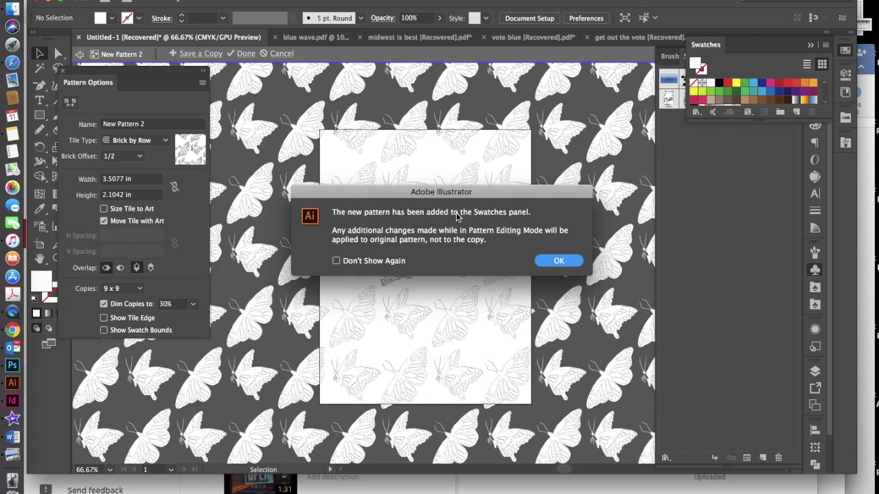
{"action": "left_click", "coordinate": [559, 261]}
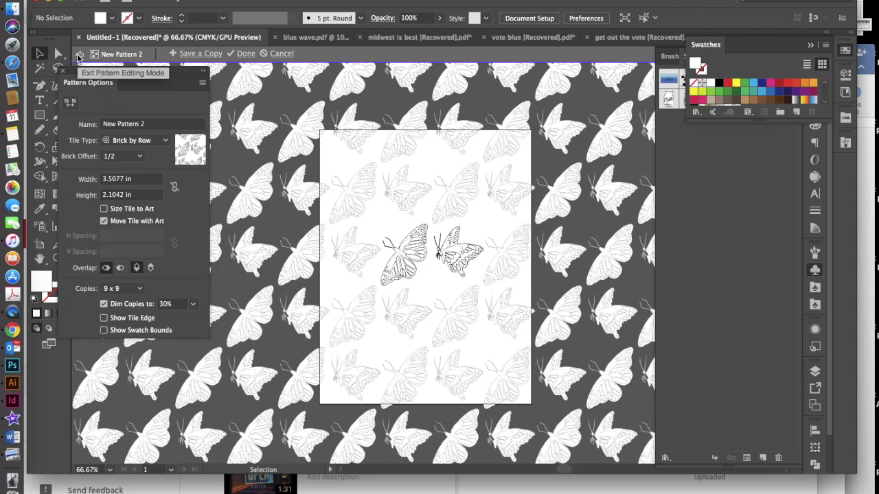
Step: Exit pattern editing mode and delete both original butterflies from the artboard
{"action": "left_click", "coordinate": [79, 55]}
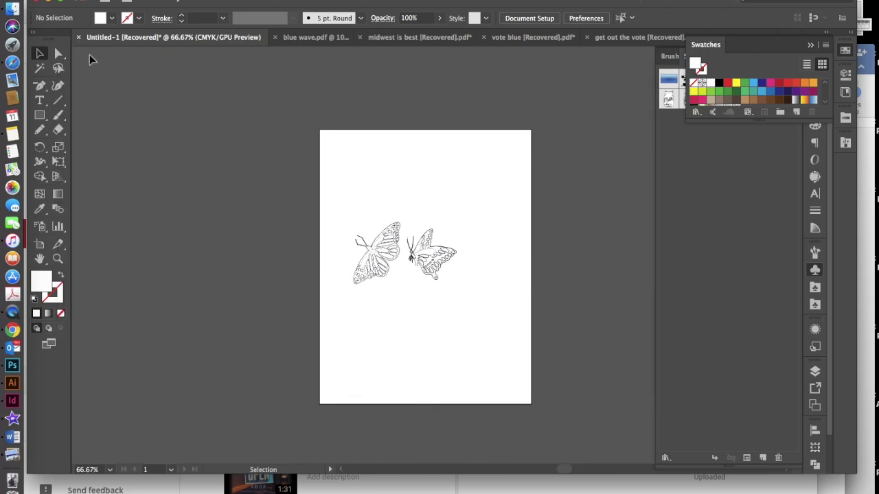
{"action": "left_click_drag", "start_coordinate": [339, 166], "coordinate": [529, 353]}
{"action": "key", "text": "Delete"}
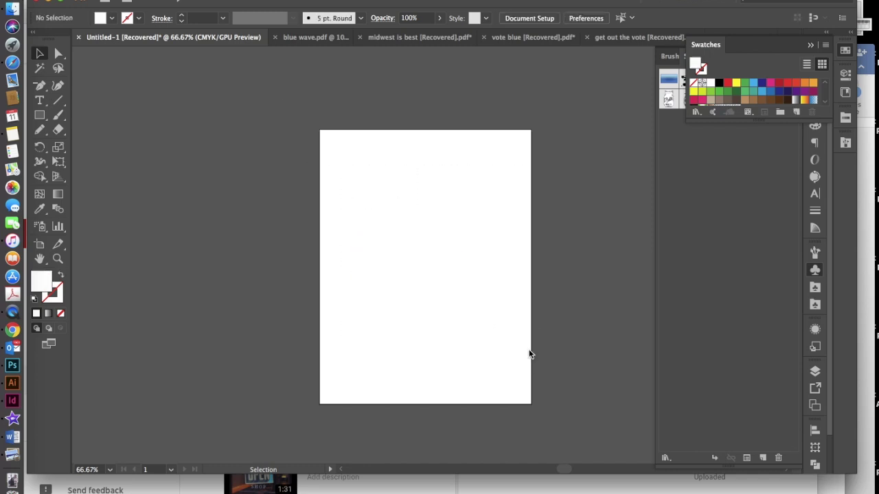
Step: Draw a rectangle covering the whole artboard and fill it with the "butterflies" pattern swatch
{"action": "left_click_drag", "start_coordinate": [39, 114], "coordinate": [92, 117]}
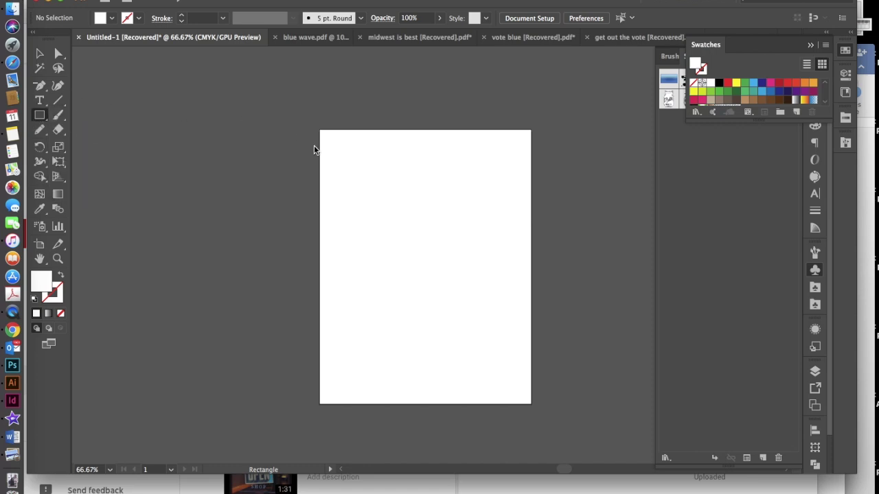
{"action": "left_click_drag", "start_coordinate": [320, 132], "coordinate": [530, 404]}
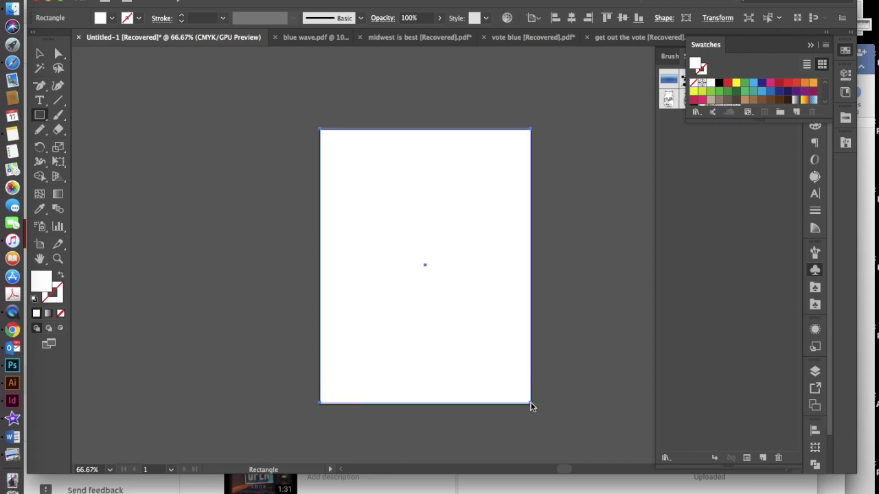
{"action": "left_click", "coordinate": [112, 18]}
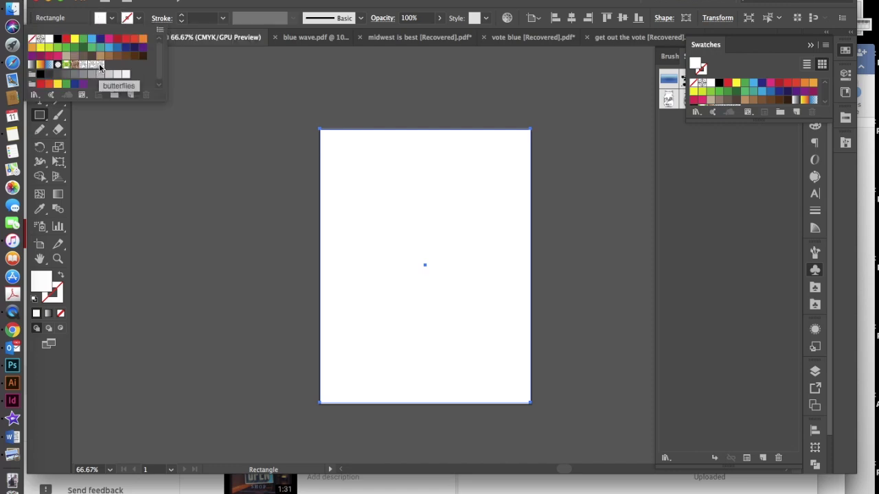
{"action": "left_click", "coordinate": [98, 64]}
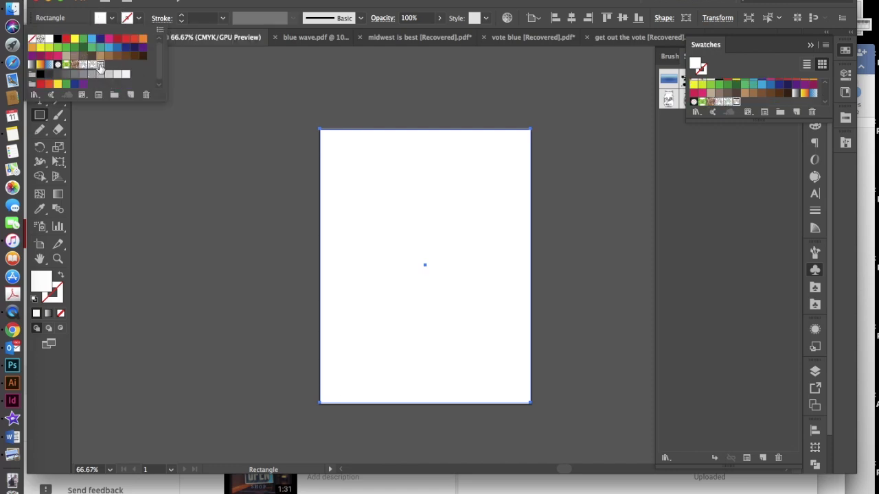
{"action": "left_click", "coordinate": [568, 349]}
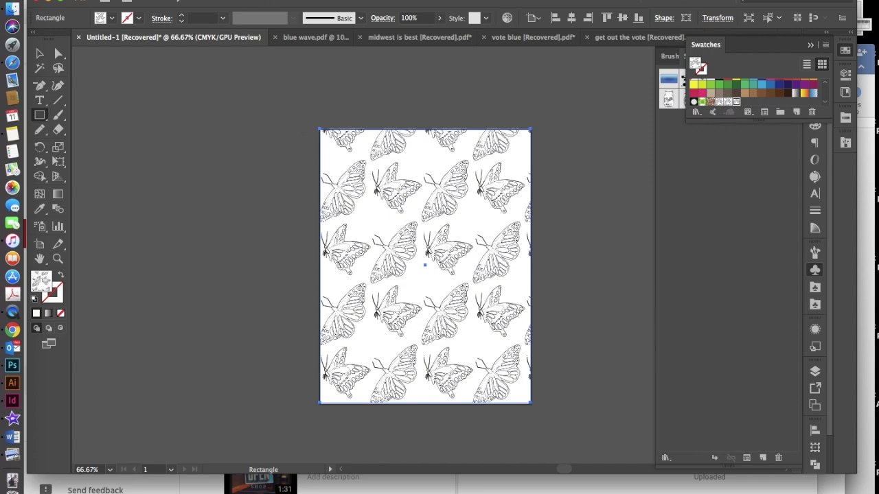
Step: Scale only the pattern inside the rectangle uniformly to 70%, with Transform Objects off and Transform Patterns on
{"action": "left_click", "coordinate": [162, 1]}
{"action": "mouse_move", "coordinate": [220, 1]}
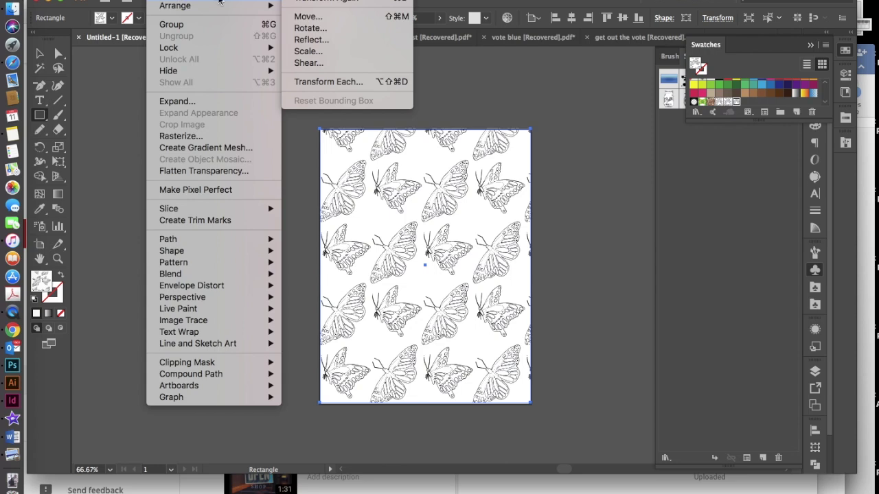
{"action": "left_click", "coordinate": [361, 55]}
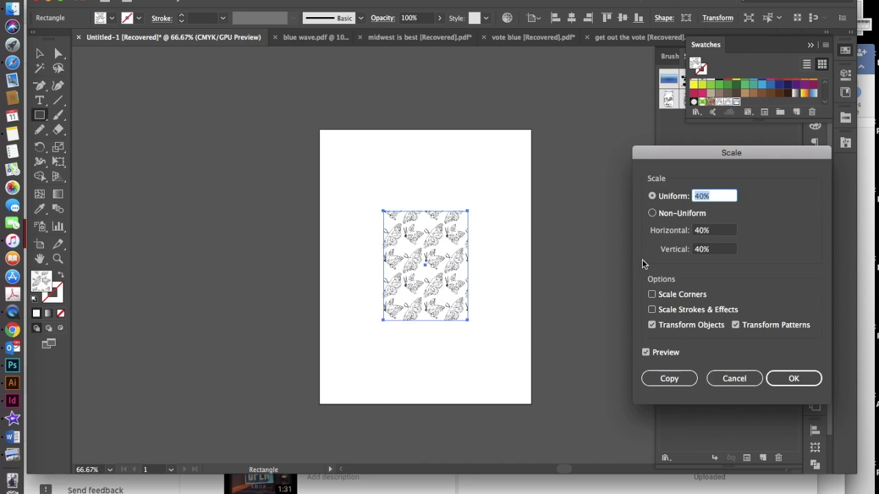
{"action": "left_click", "coordinate": [652, 326]}
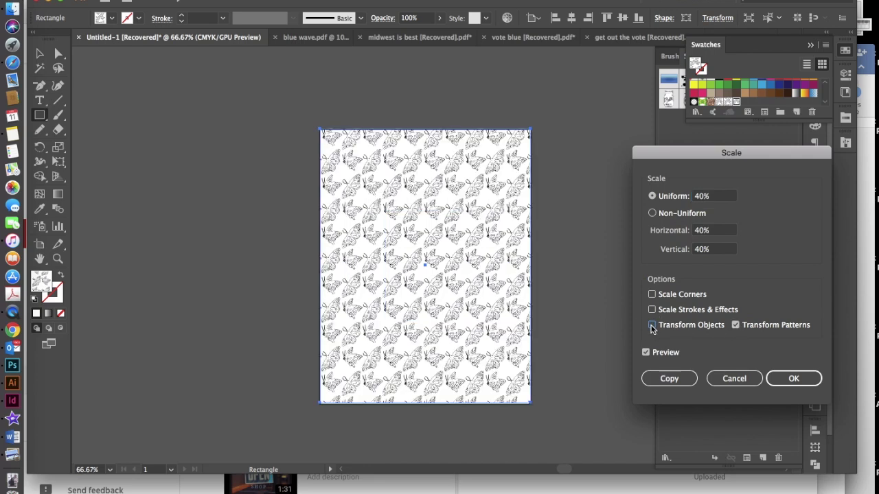
{"action": "left_click", "coordinate": [702, 198]}
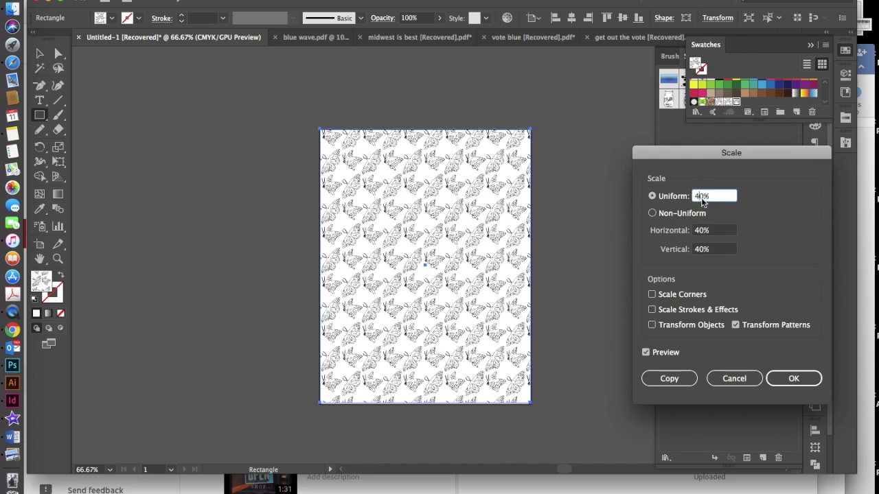
{"action": "key", "text": "BackSpace"}
{"action": "type", "text": "7"}
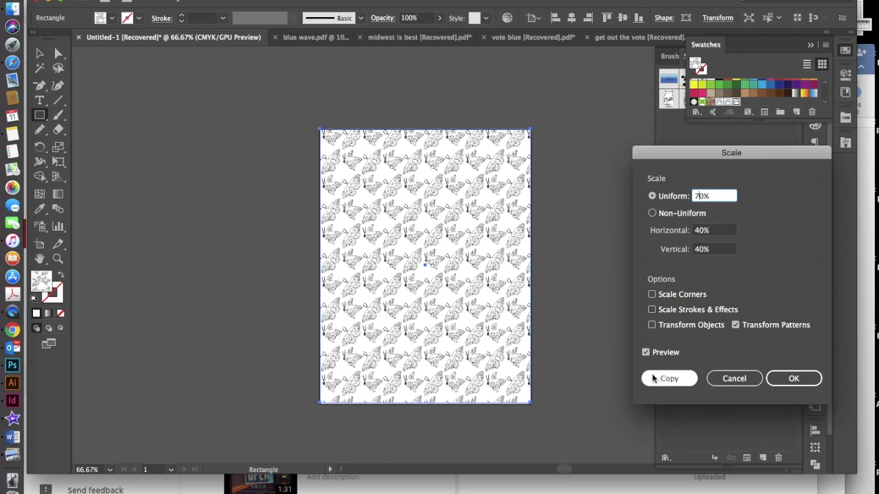
{"action": "left_click", "coordinate": [645, 352]}
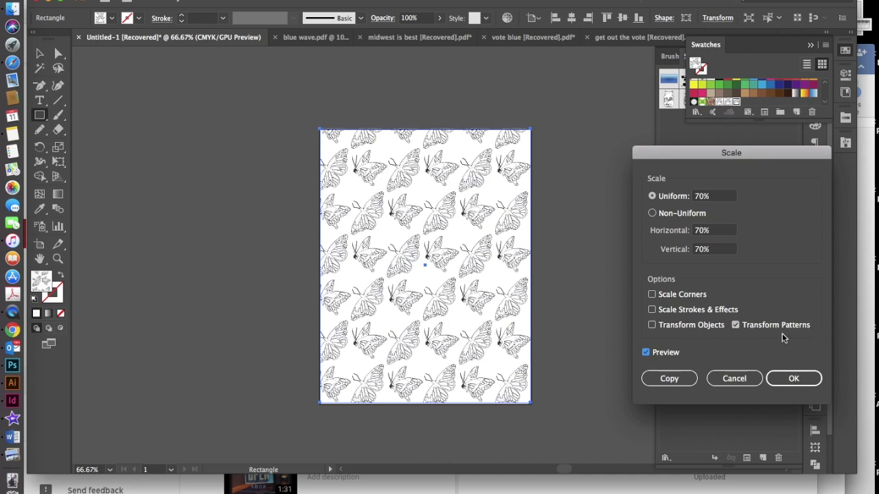
{"action": "left_click", "coordinate": [782, 373]}
{"action": "left_click", "coordinate": [791, 382]}
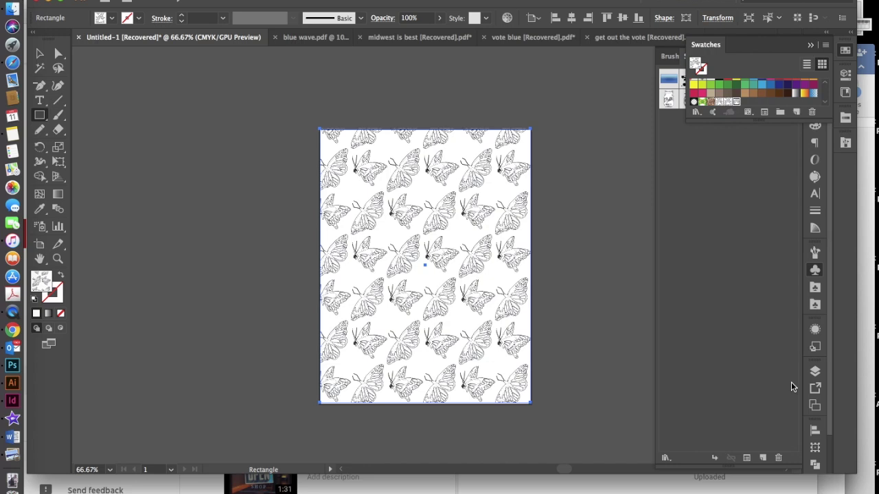